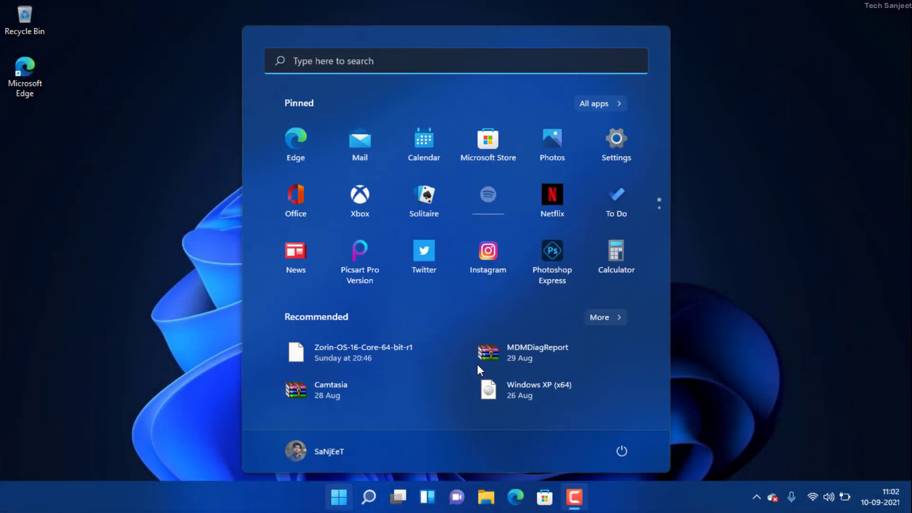
Switch the Windows Insider channel from Beta to Dev, then check for updates to get build 22454.
{"action": "left_click", "coordinate": [633, 143]}
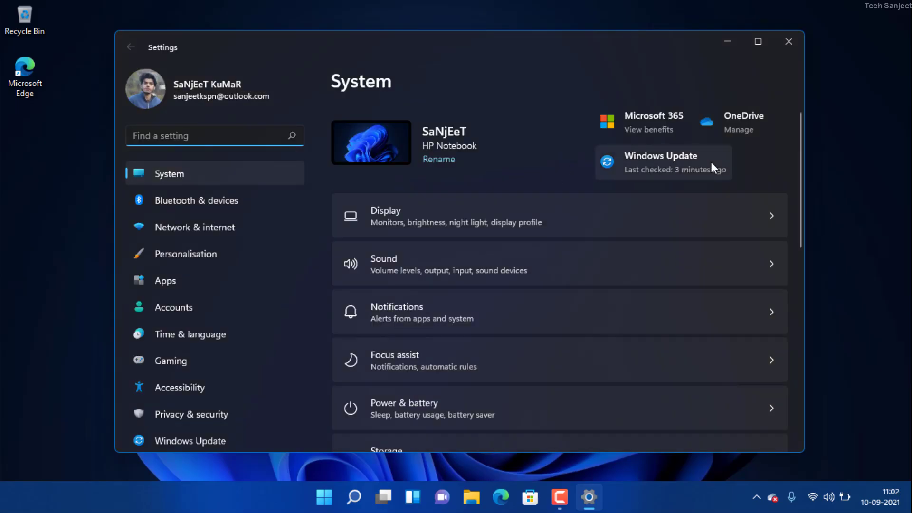
{"action": "left_click", "coordinate": [712, 163]}
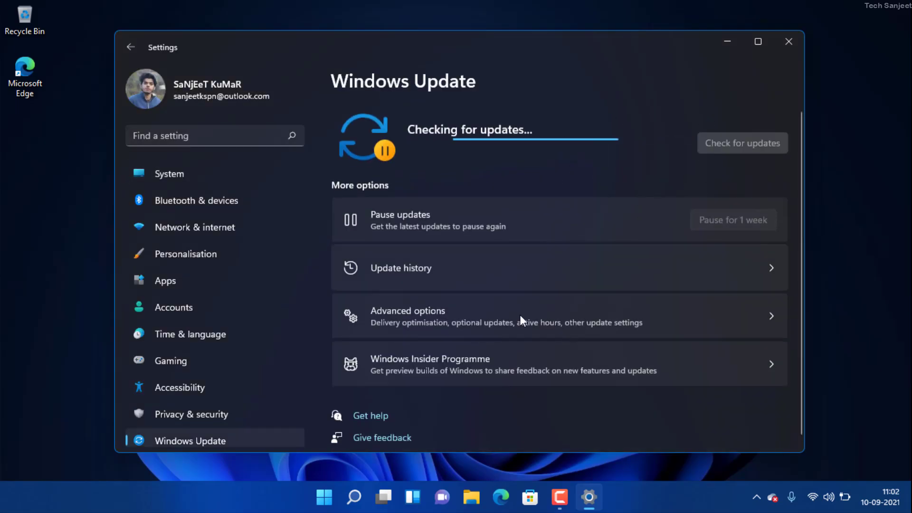
{"action": "left_click", "coordinate": [514, 363]}
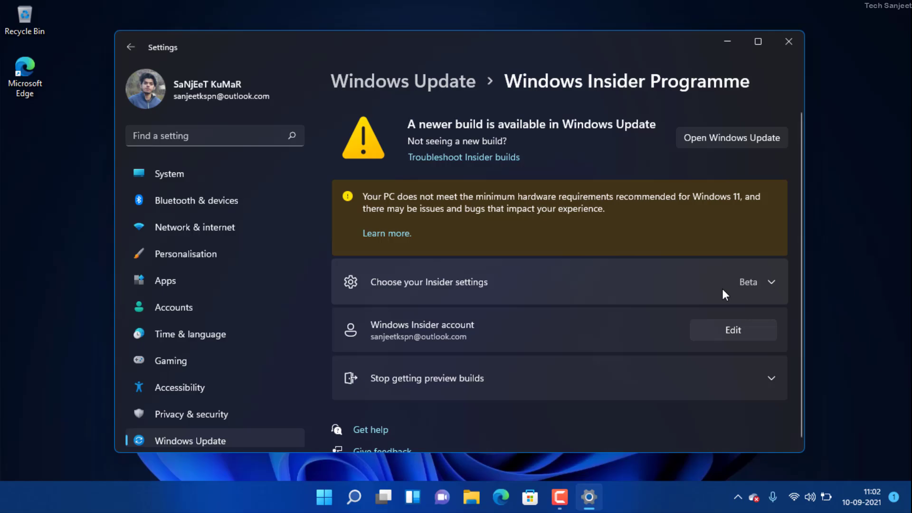
{"action": "left_click", "coordinate": [745, 284]}
{"action": "scroll", "coordinate": [621, 336], "scroll_direction": "down", "scroll_amount": 2}
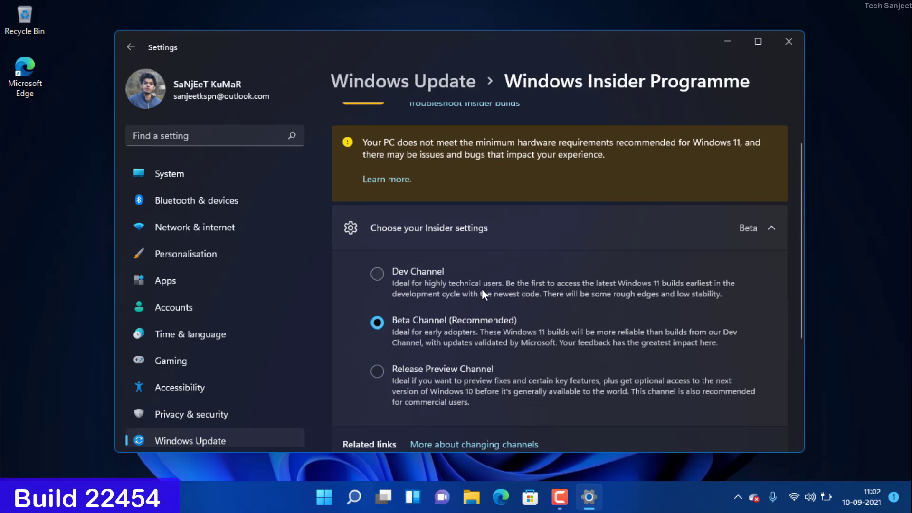
{"action": "left_click", "coordinate": [426, 272]}
{"action": "left_click", "coordinate": [724, 228]}
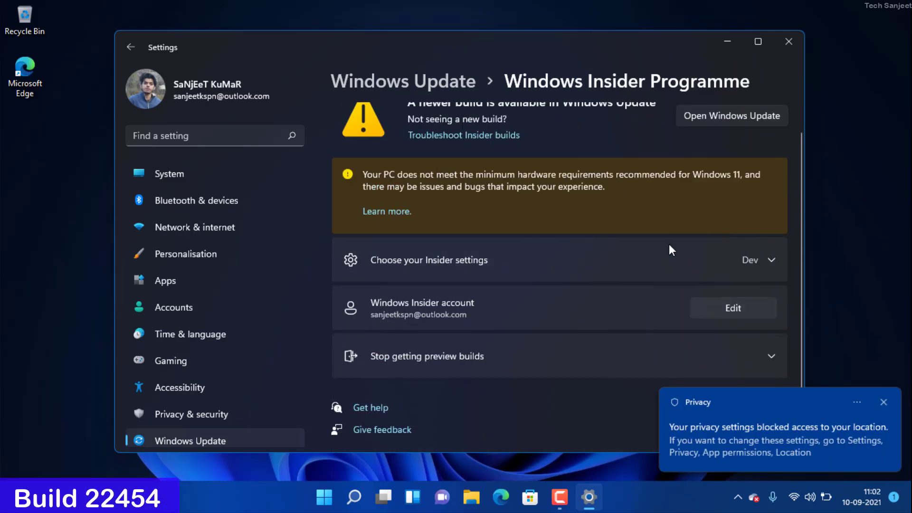
{"action": "left_click", "coordinate": [226, 435]}
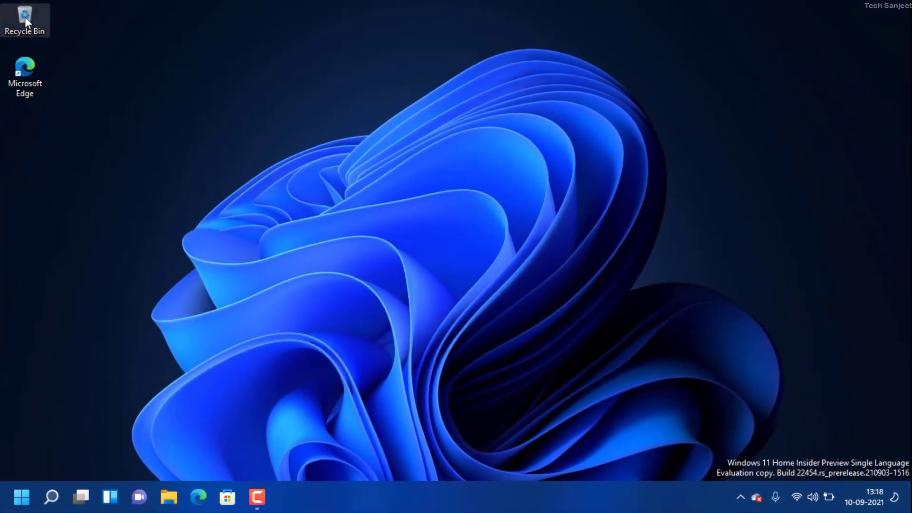
Create a 'Recycle Bin - Shortcut' desktop icon from the bin's Show more options menu.
{"action": "right_click", "coordinate": [25, 16]}
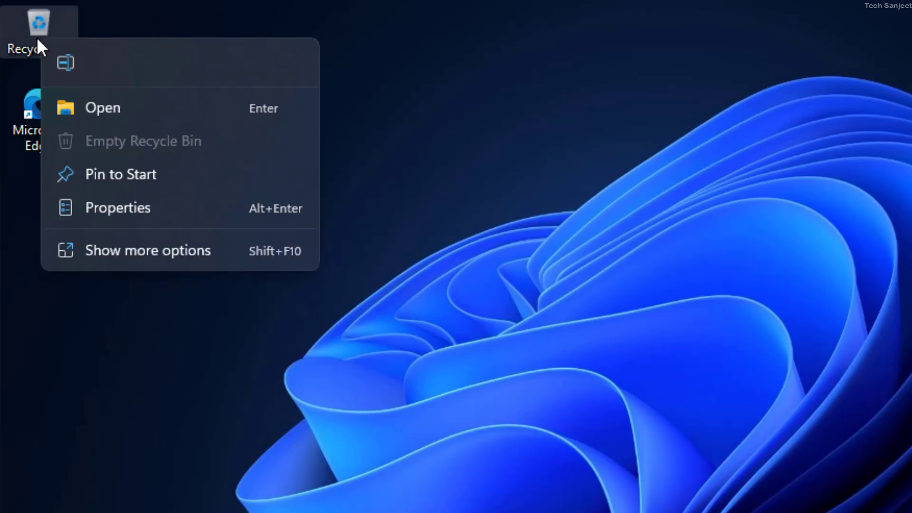
{"action": "left_click", "coordinate": [152, 243]}
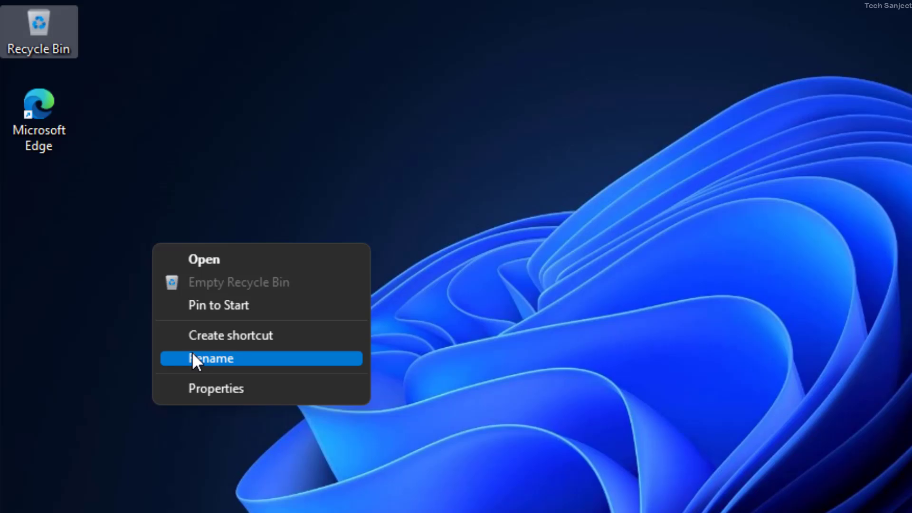
{"action": "left_click", "coordinate": [327, 325]}
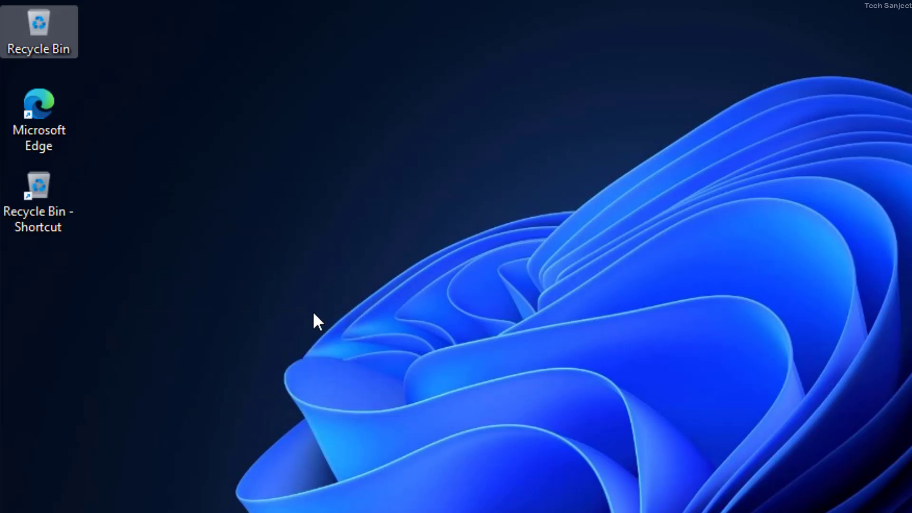
{"action": "left_click", "coordinate": [257, 295]}
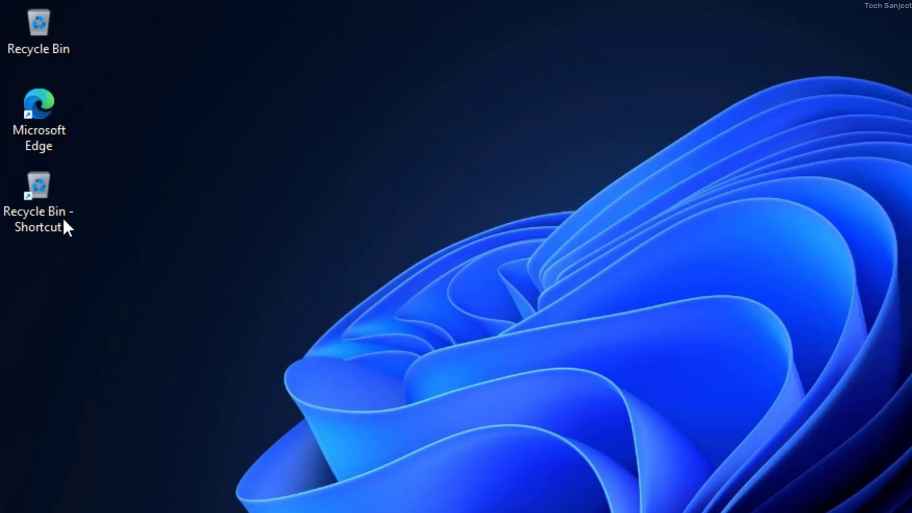